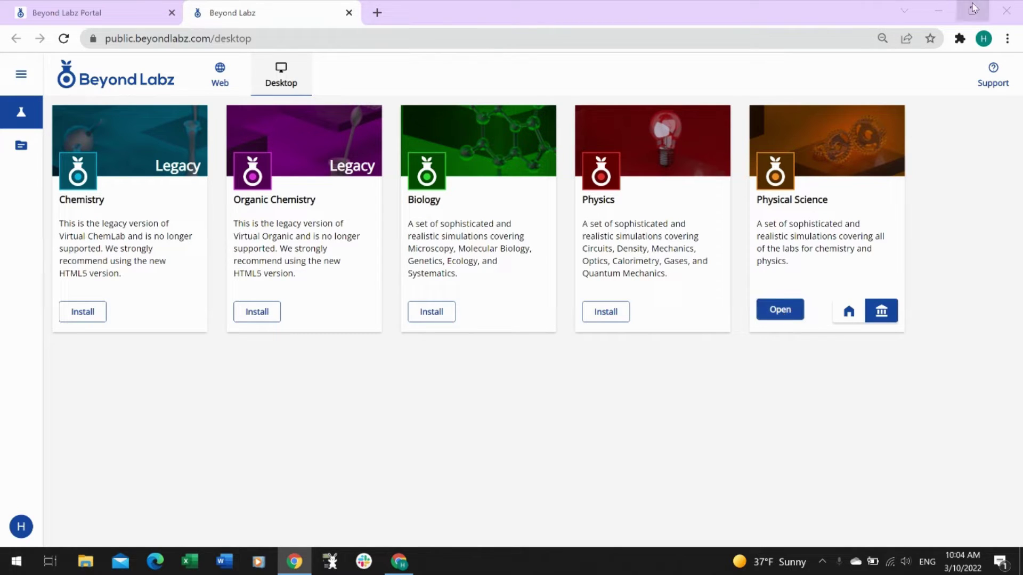
Minimize the Chrome window with the Beyond Labz desktop labs page to reveal the Windows desktop
click(938, 13)
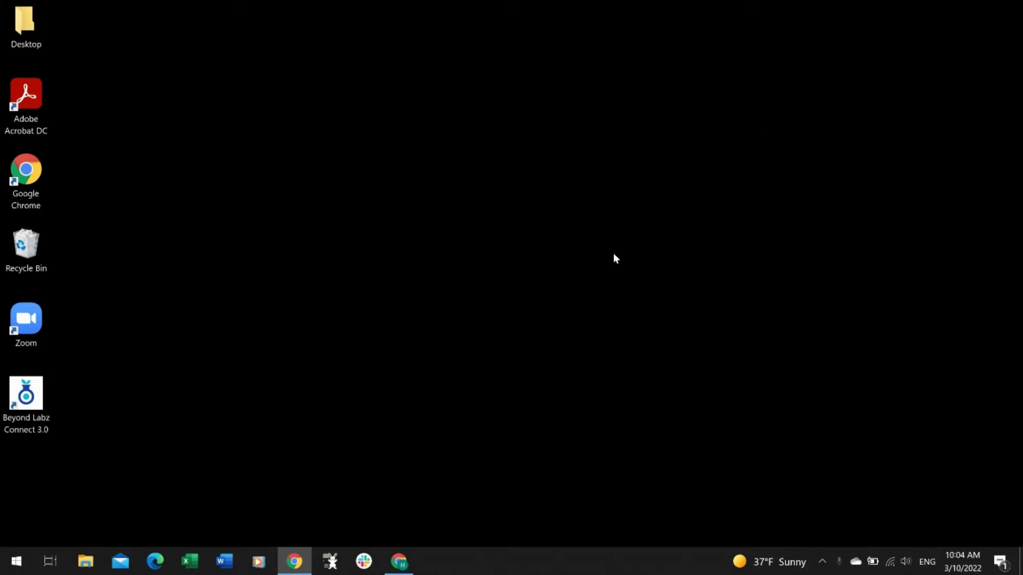
Browse to This PC > Windows (C:) > Users > the profile folder and widen the window
click(86, 561)
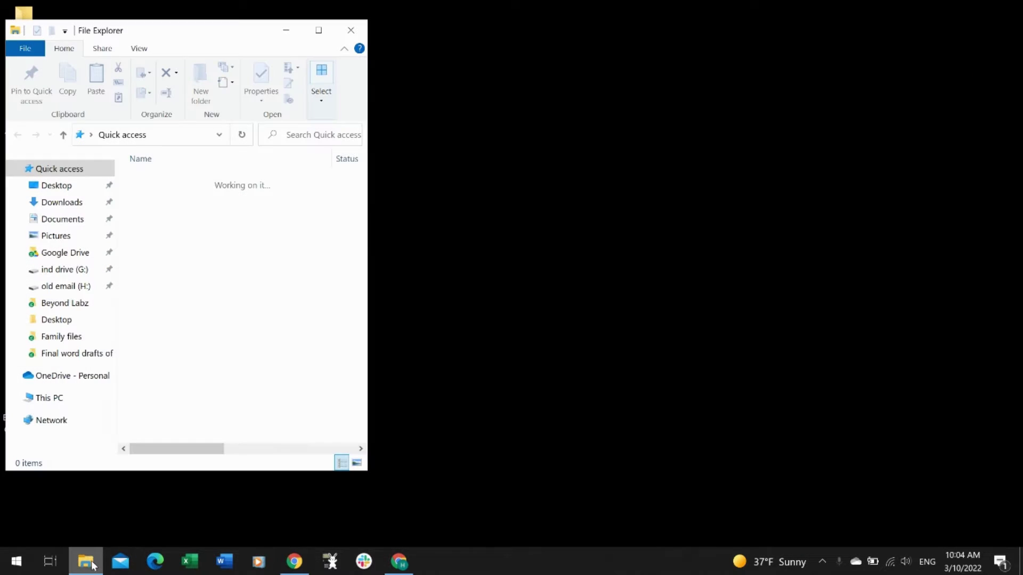
click(51, 398)
scroll(186, 421, down, 3)
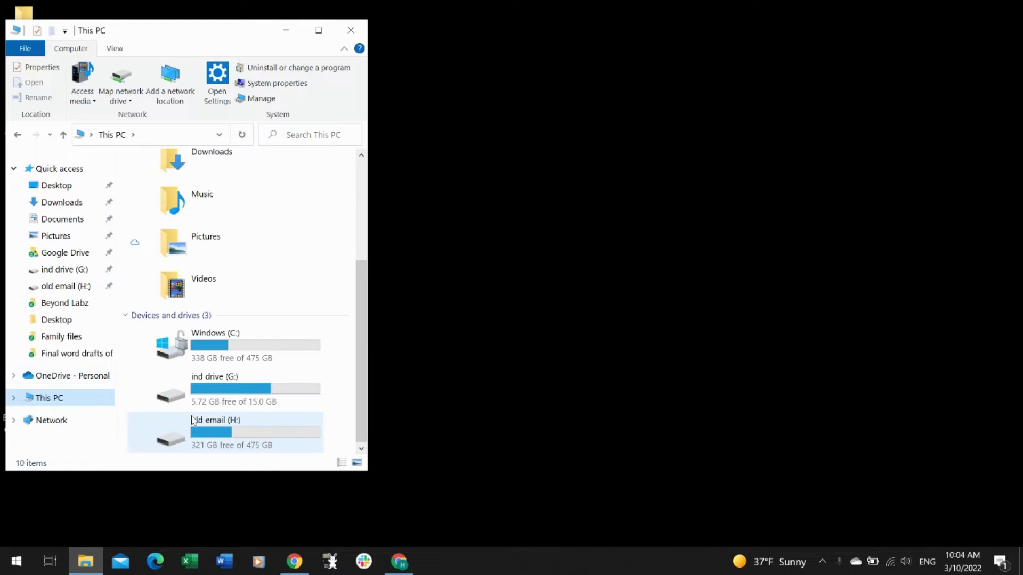
double_click(224, 345)
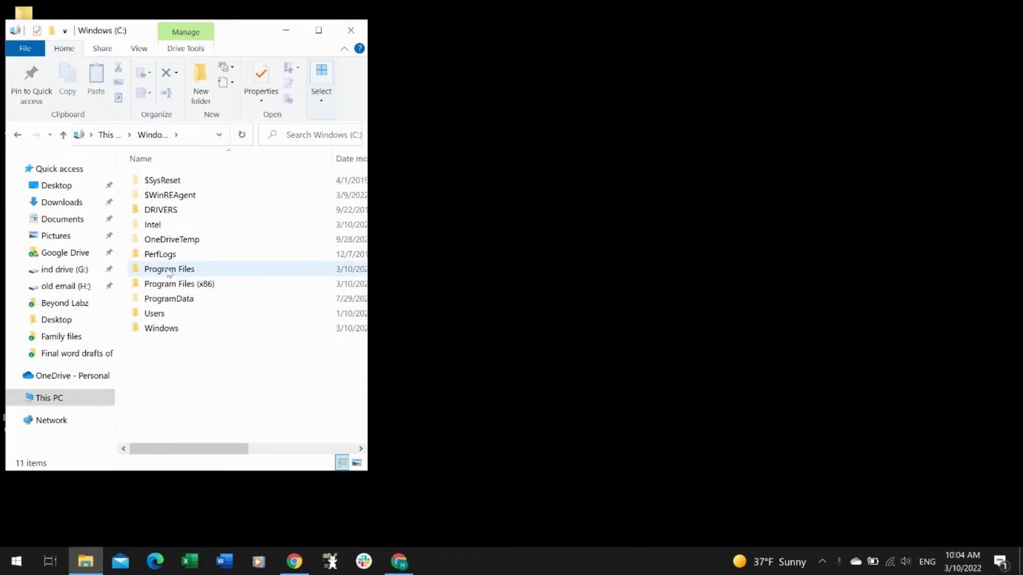
double_click(156, 313)
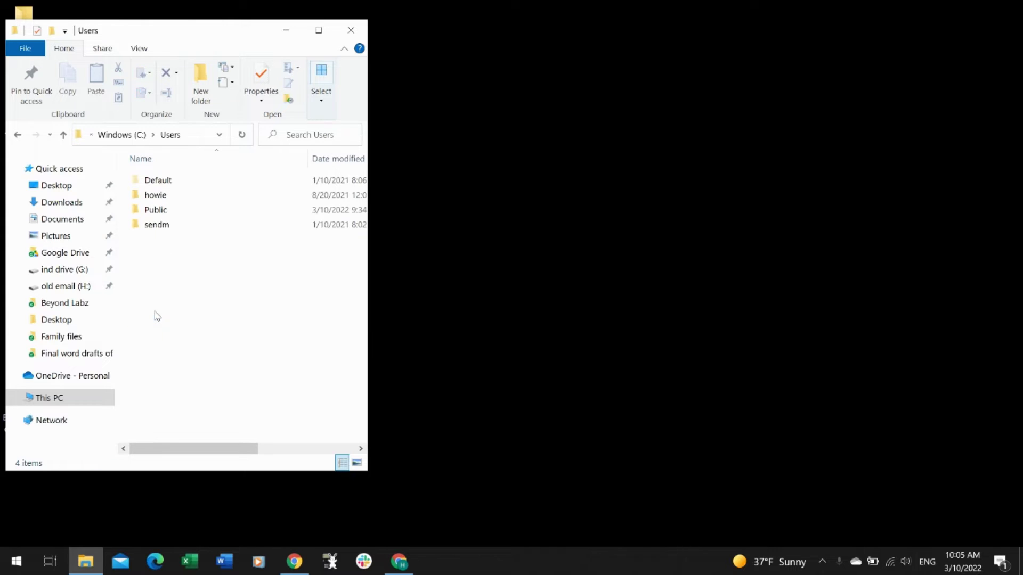
double_click(152, 197)
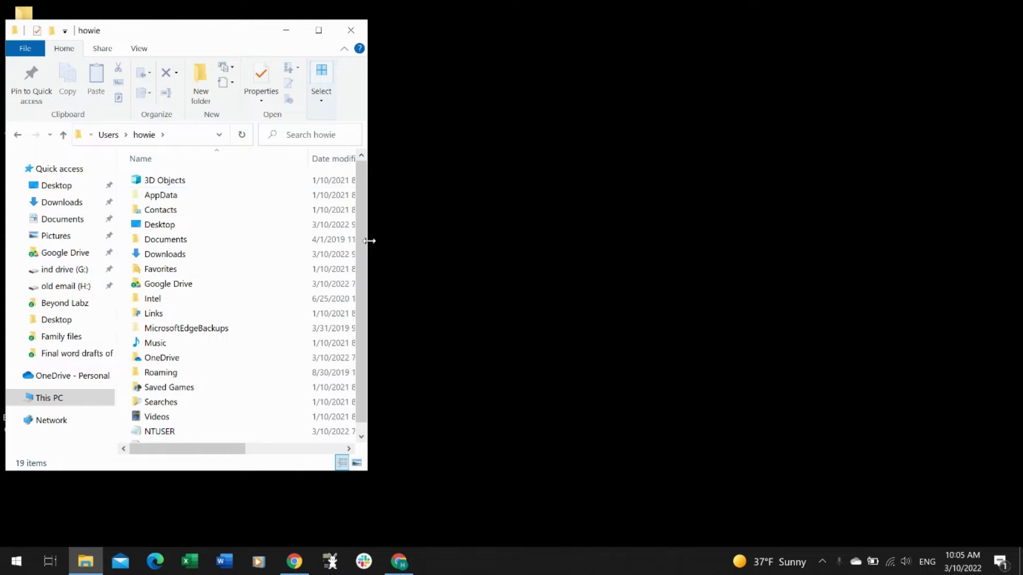
drag(369, 241, 649, 258)
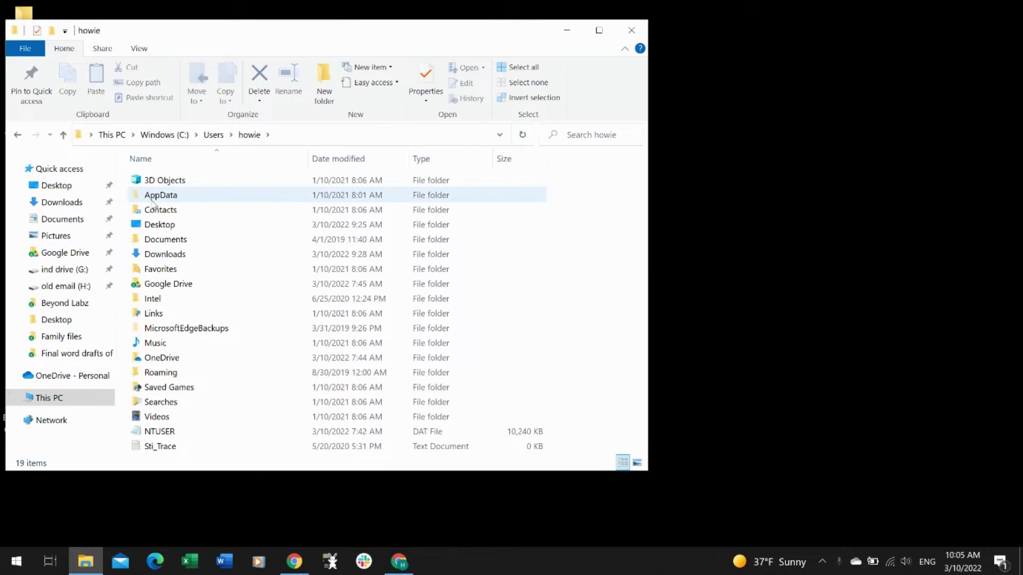
Show hidden items and open AppData > Roaming > blz_connect
click(139, 48)
click(412, 99)
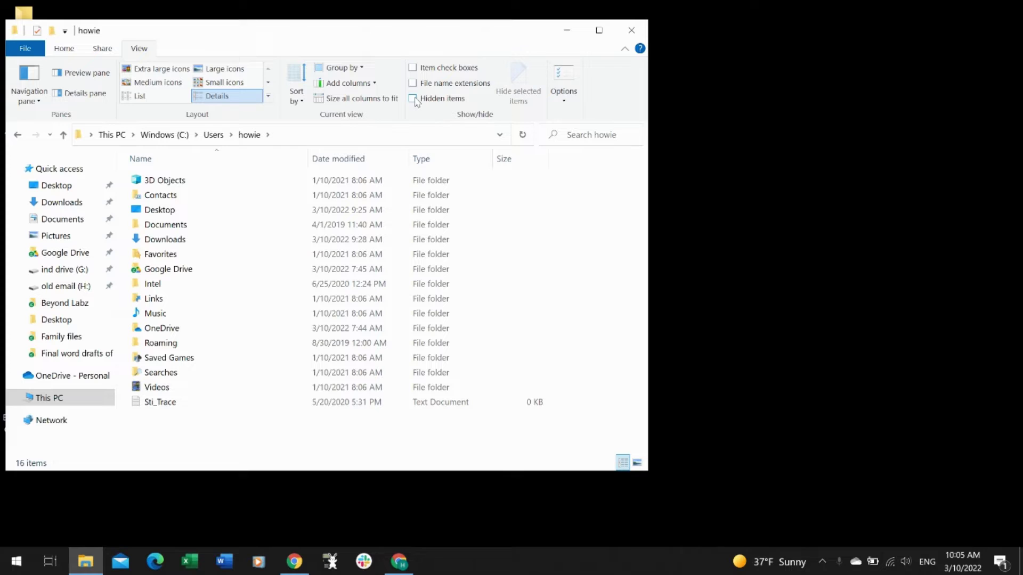
click(413, 98)
click(170, 209)
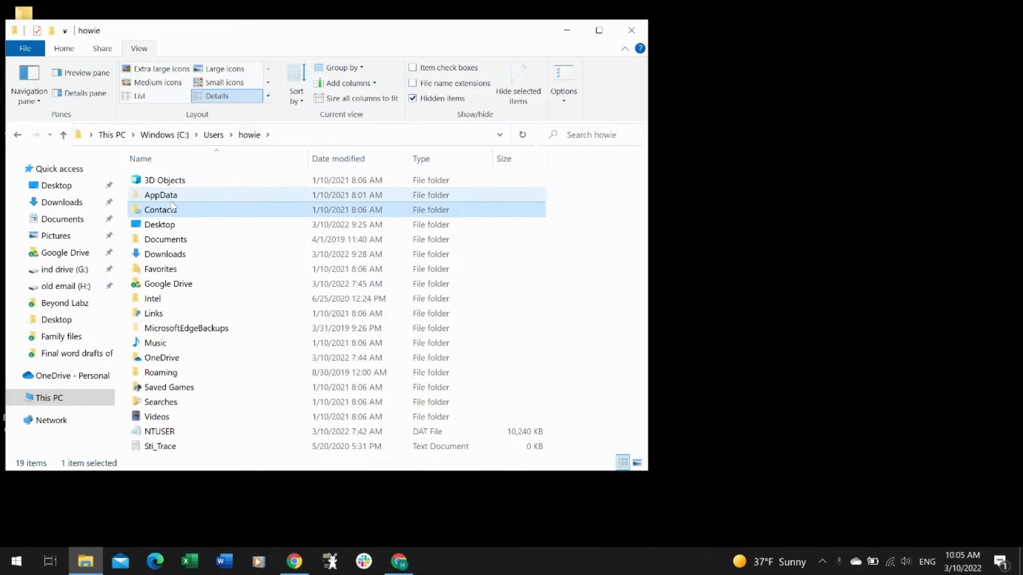
double_click(171, 196)
double_click(166, 210)
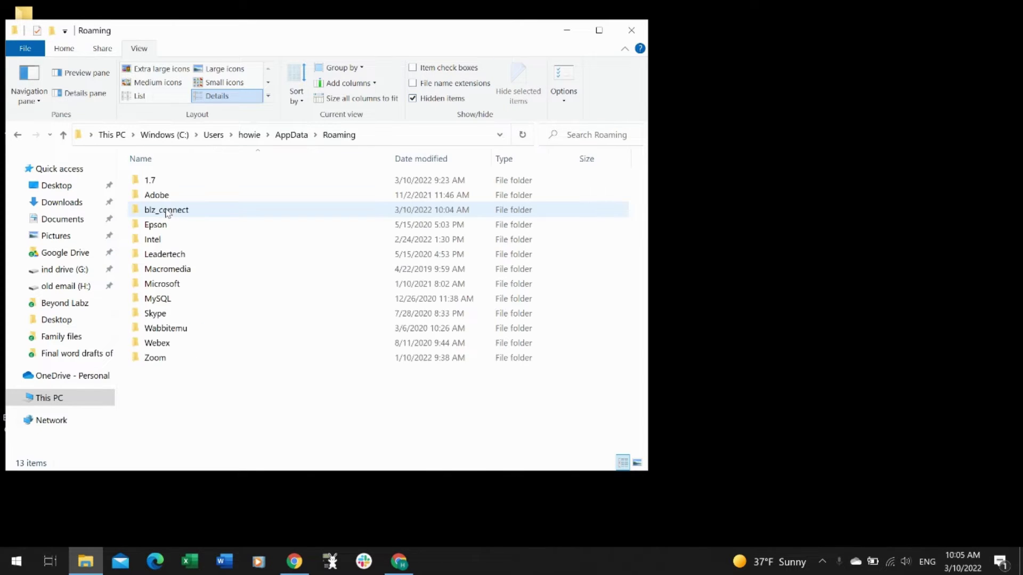
double_click(168, 211)
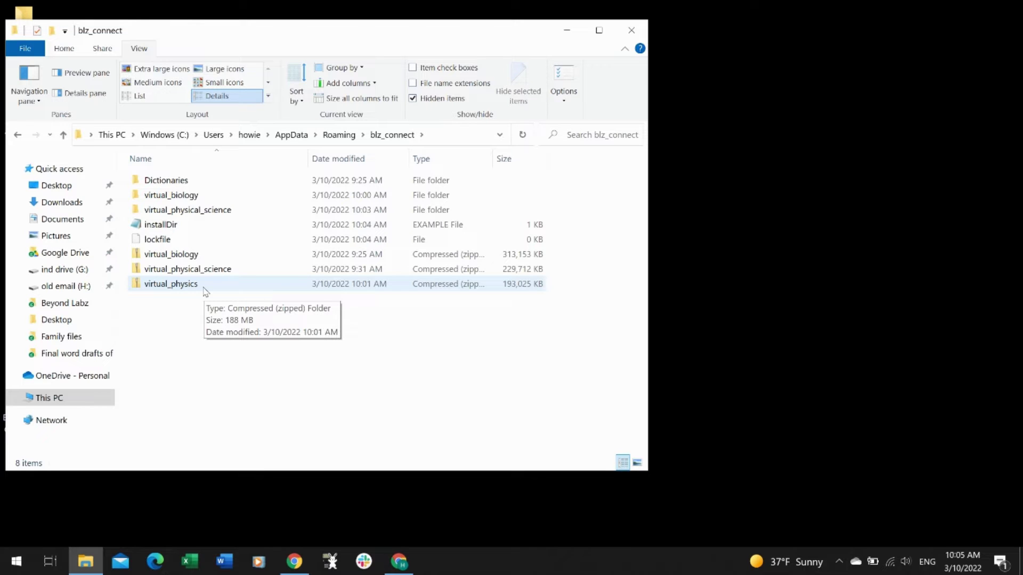
right_click(203, 289)
Extract the virtual_physics zip with Extract All to its suggested virtual_physics folder in blz_connect
mouse_move(222, 331)
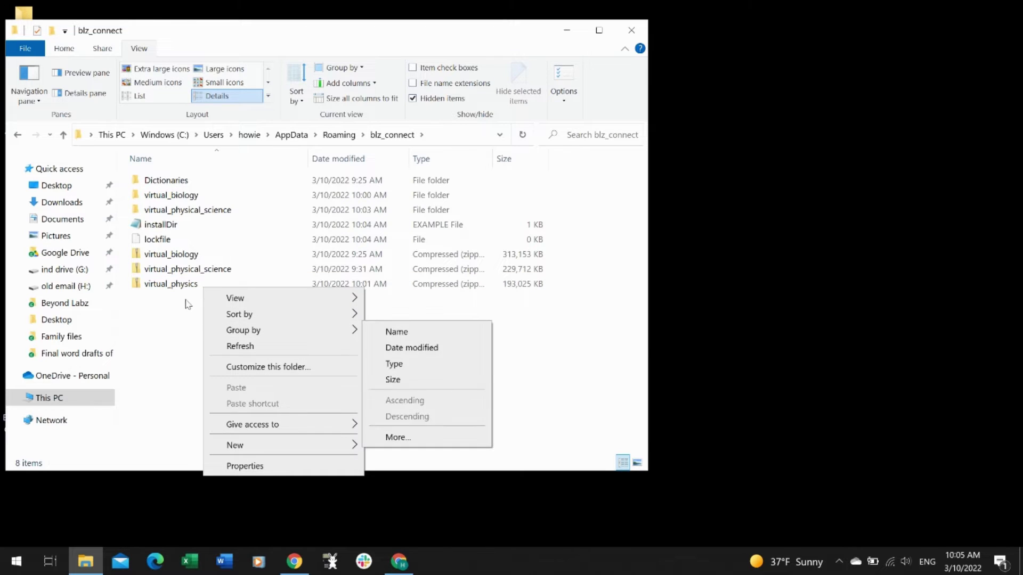
click(178, 289)
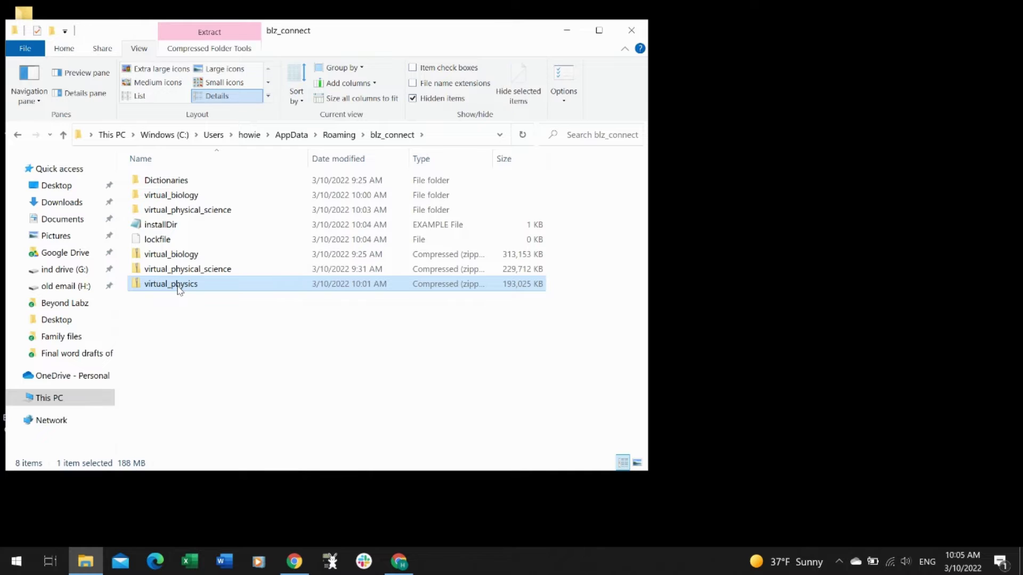
right_click(178, 287)
click(193, 305)
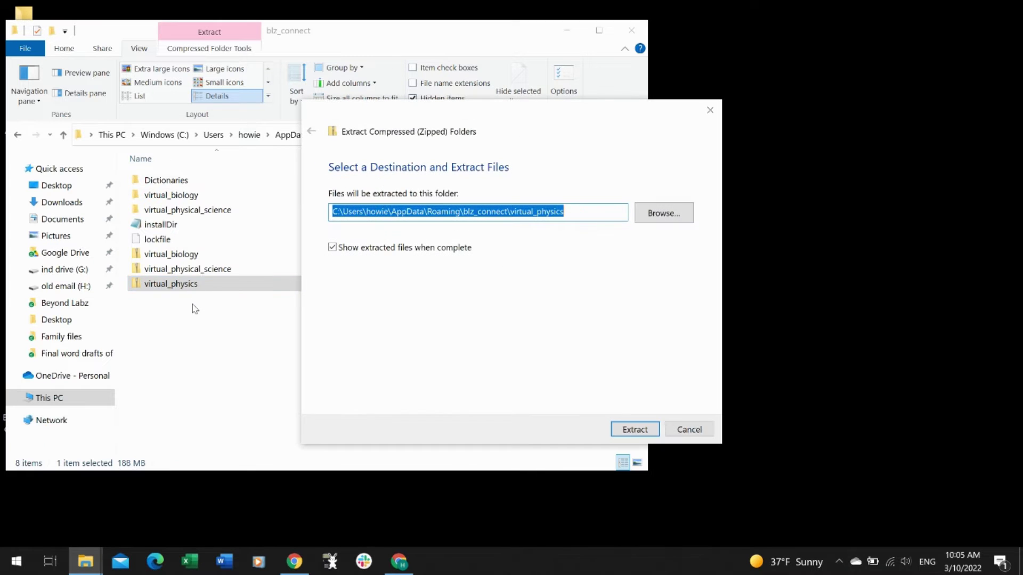
click(650, 429)
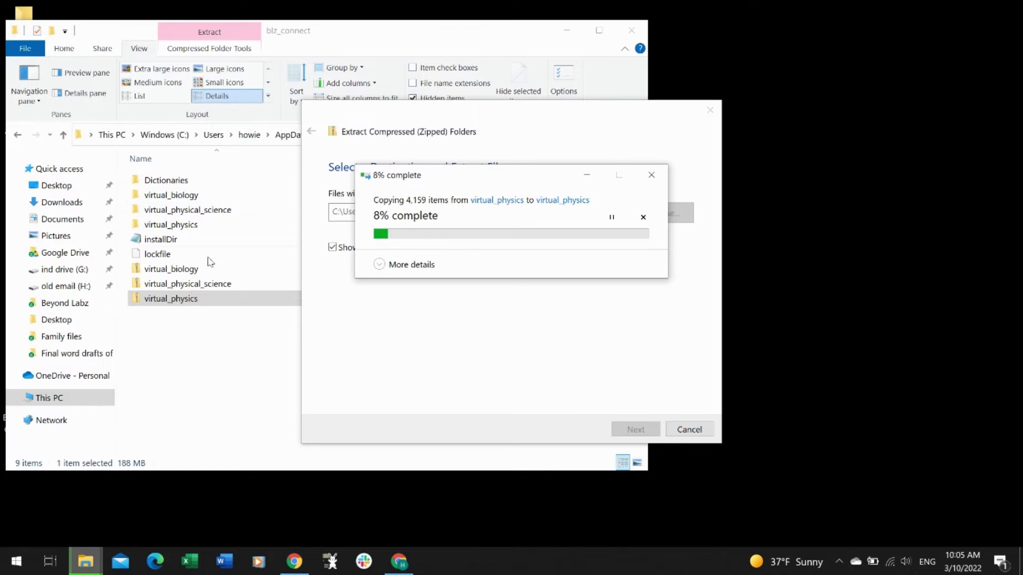
click(229, 351)
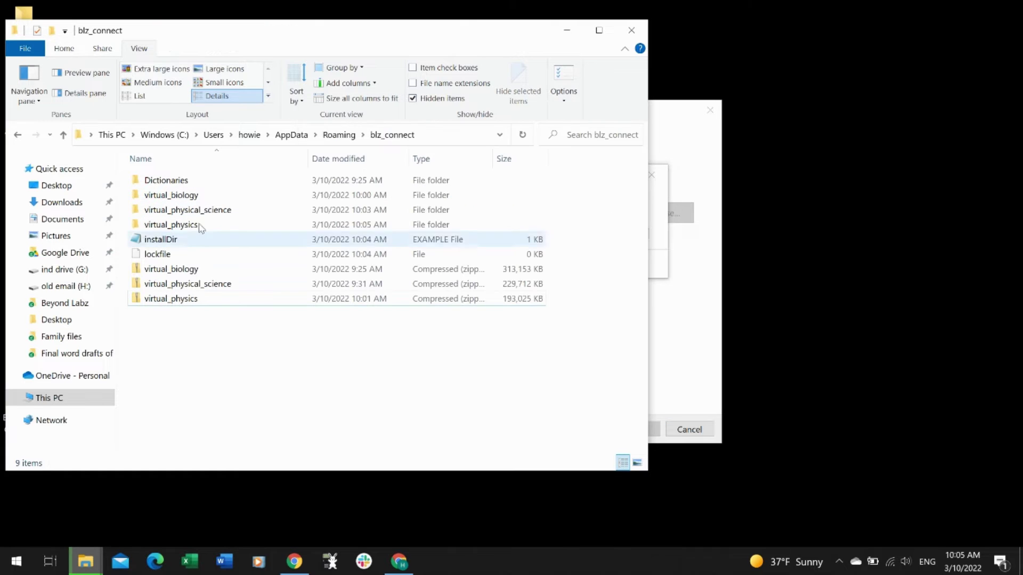
Open virtual_biology, then open This PC in a new right-hand window showing the Windows (C:) drive
double_click(197, 196)
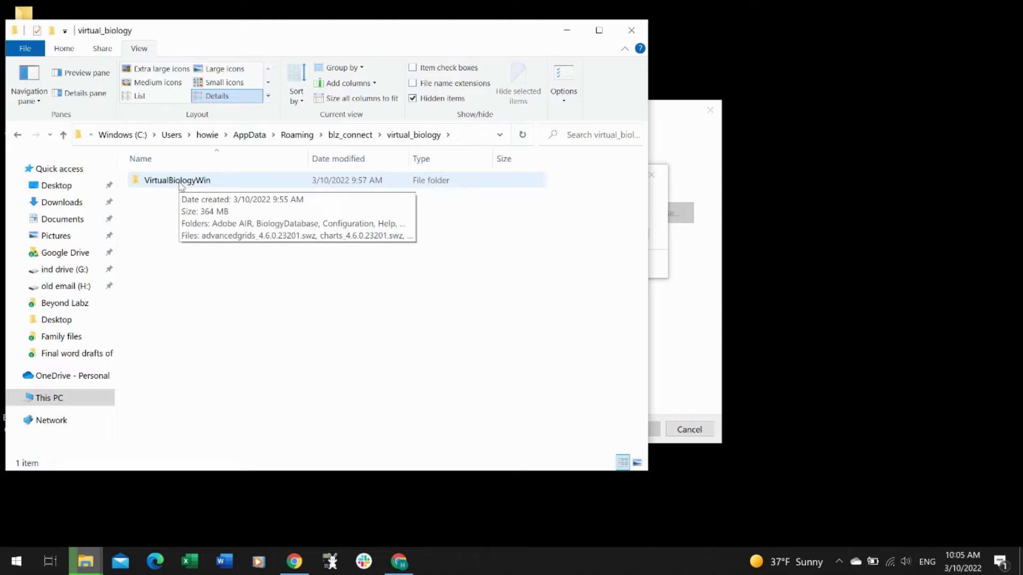
right_click(72, 403)
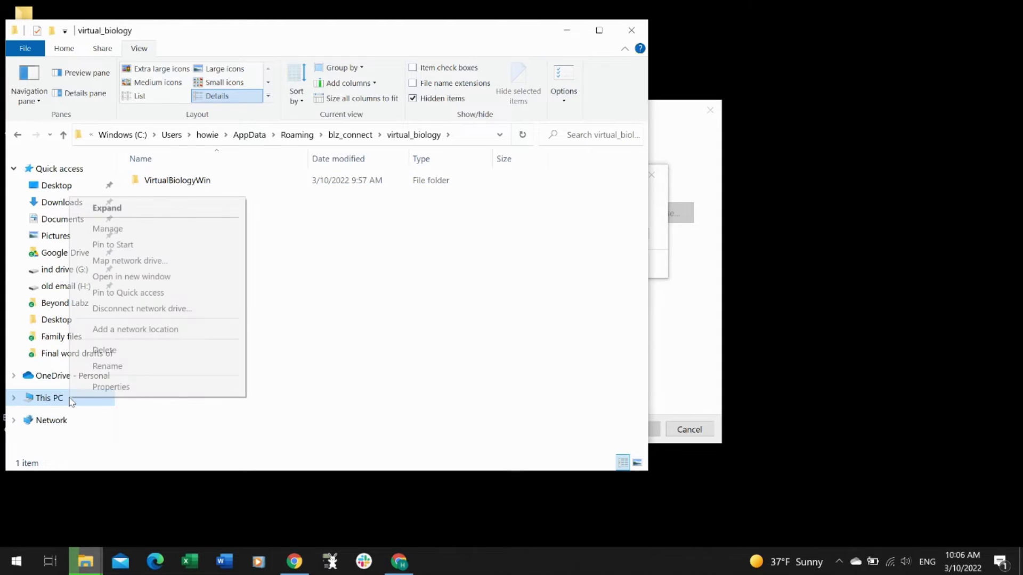
click(124, 276)
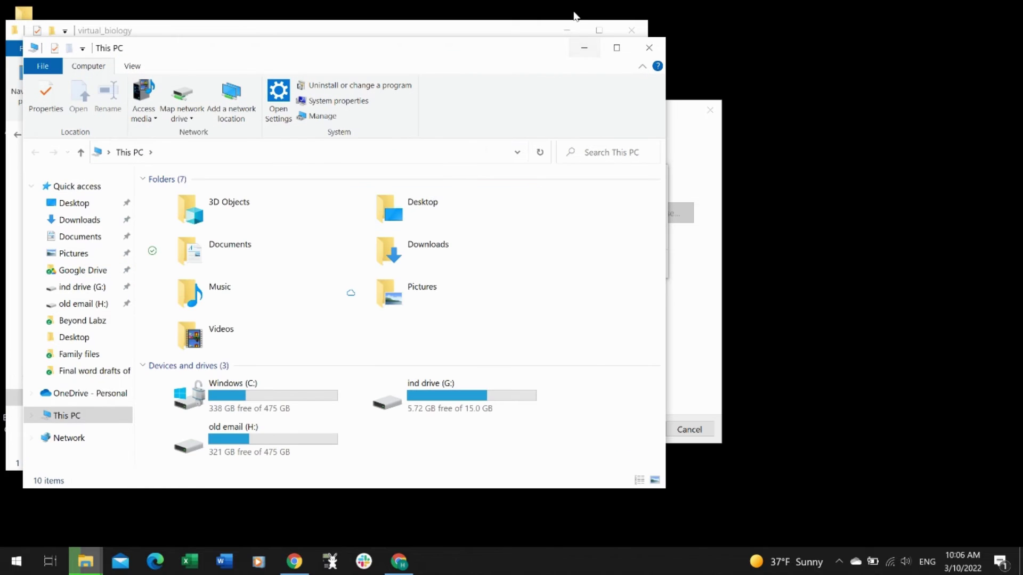
drag(447, 39, 826, 12)
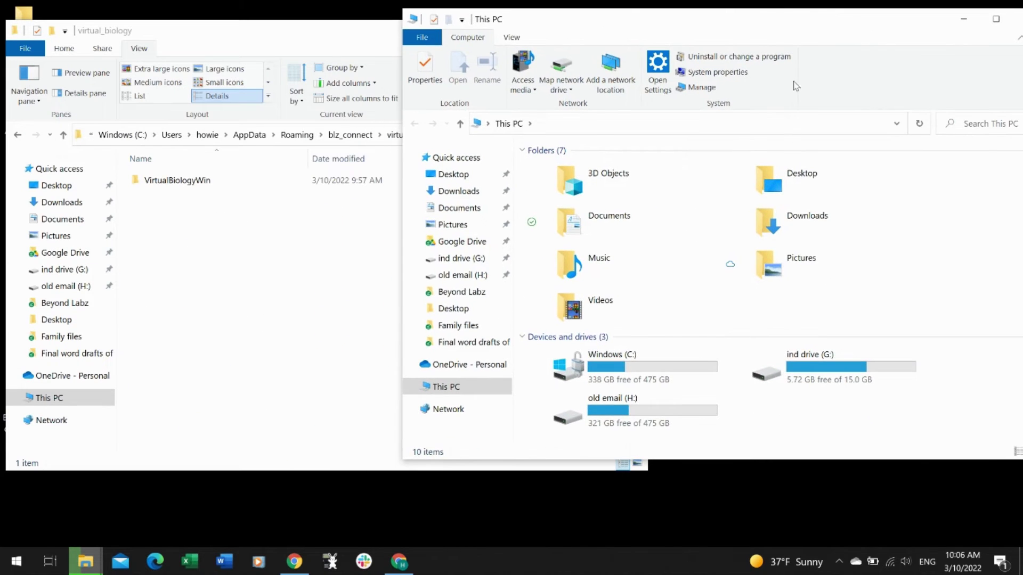
double_click(678, 360)
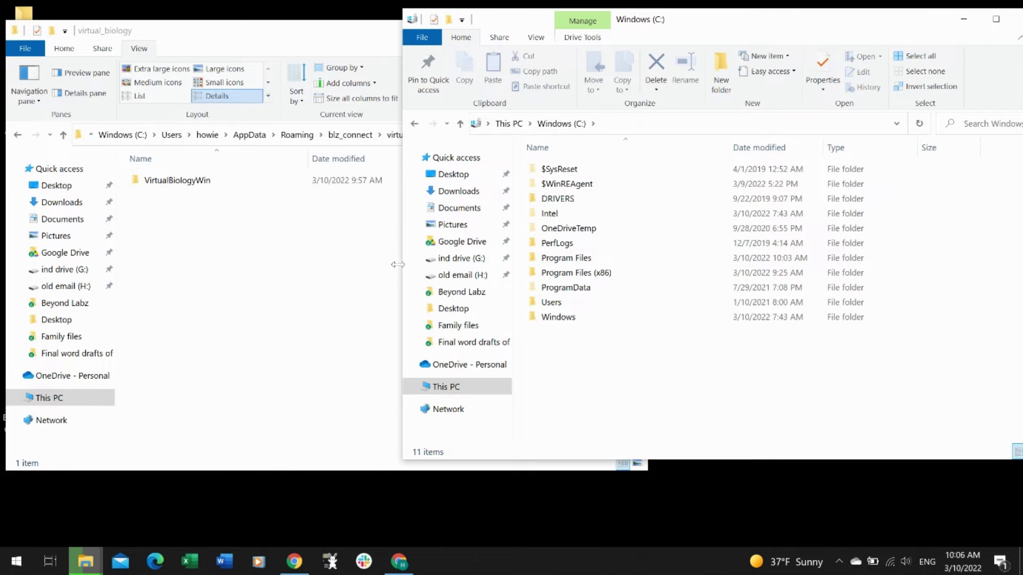
drag(403, 264, 629, 251)
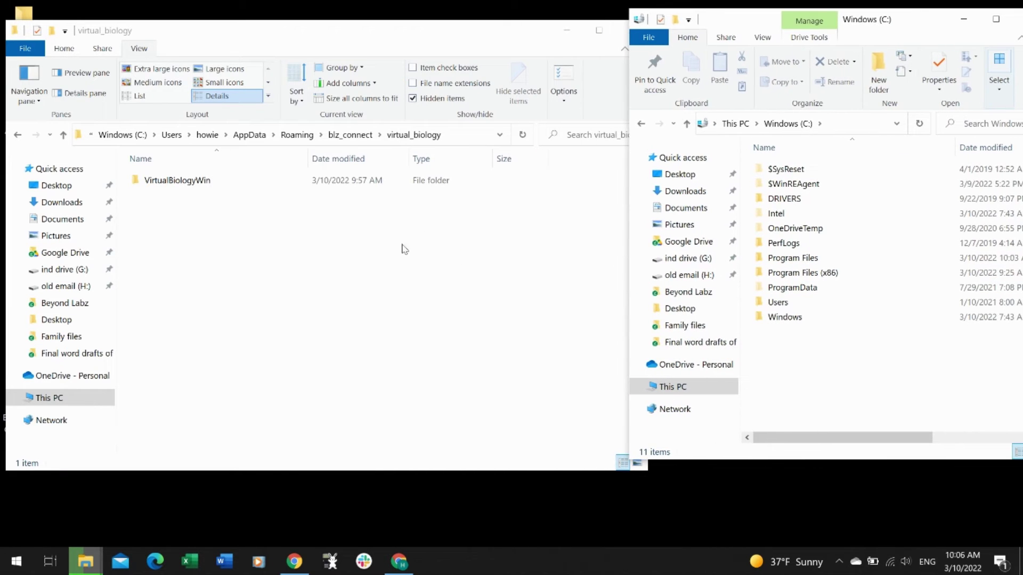
Move VirtualBiologyWin into C:\Program Files with admin approval, then open virtual_physical_science from blz_connect
drag(166, 184, 795, 259)
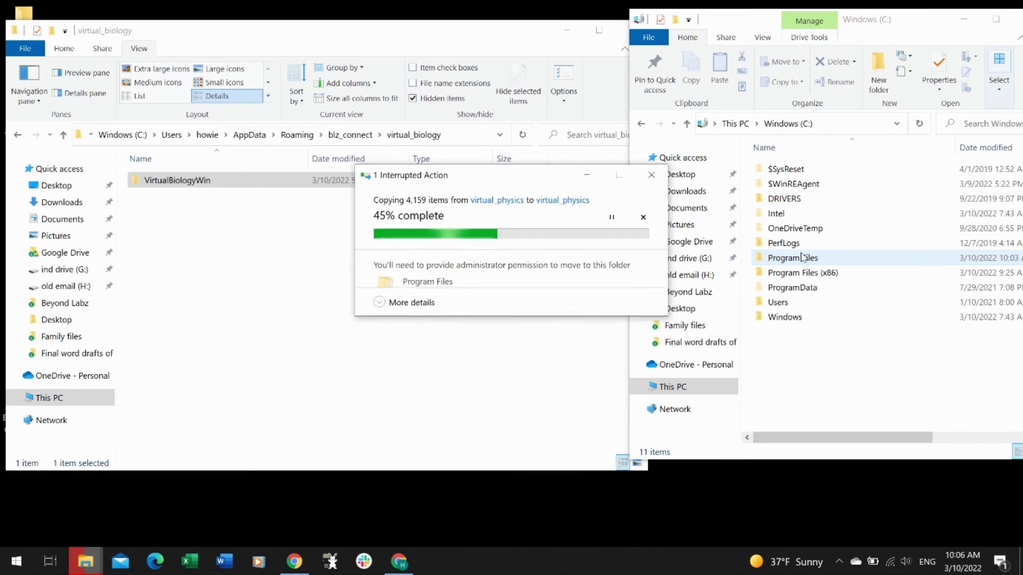
click(462, 318)
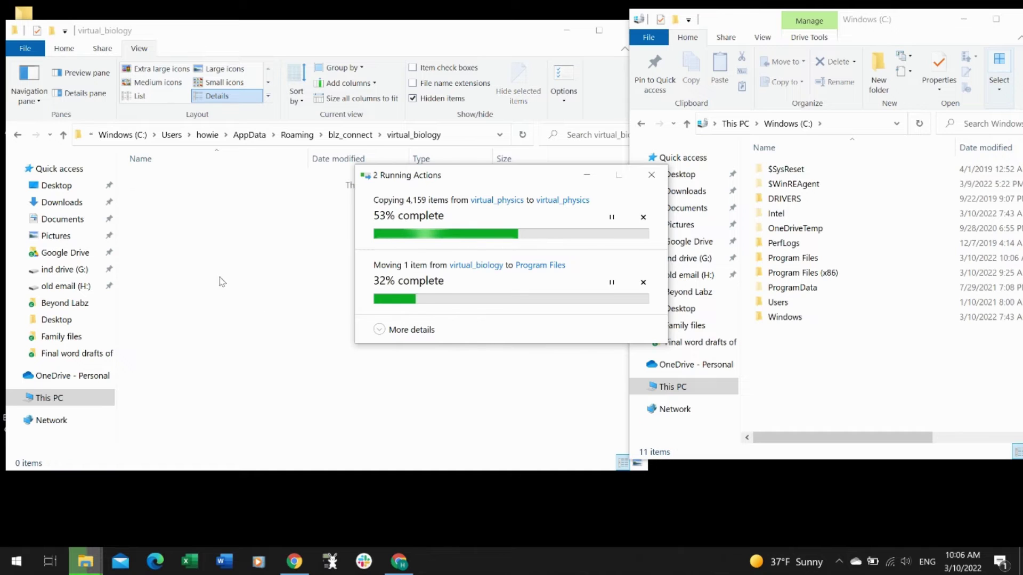
click(360, 139)
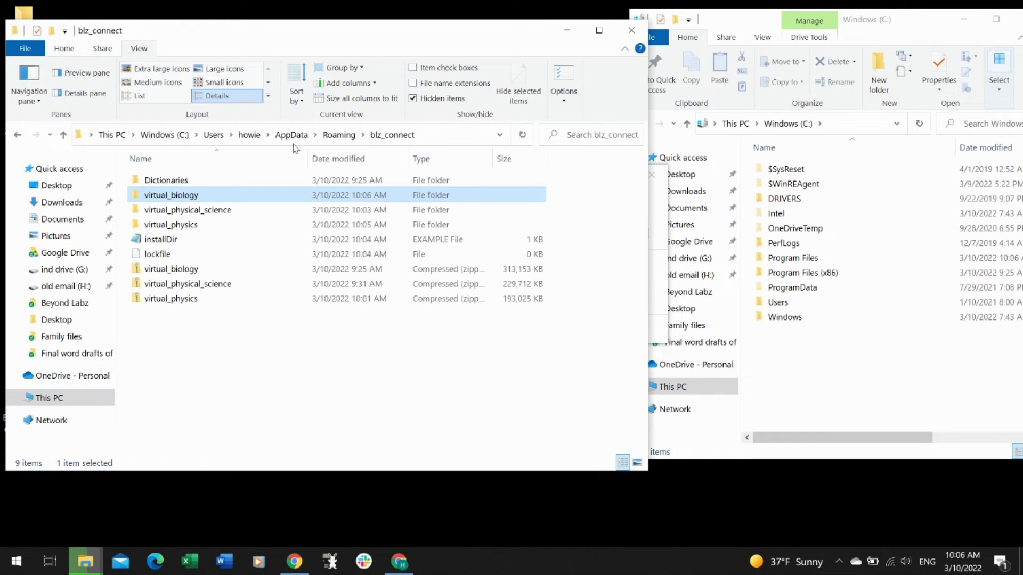
double_click(184, 211)
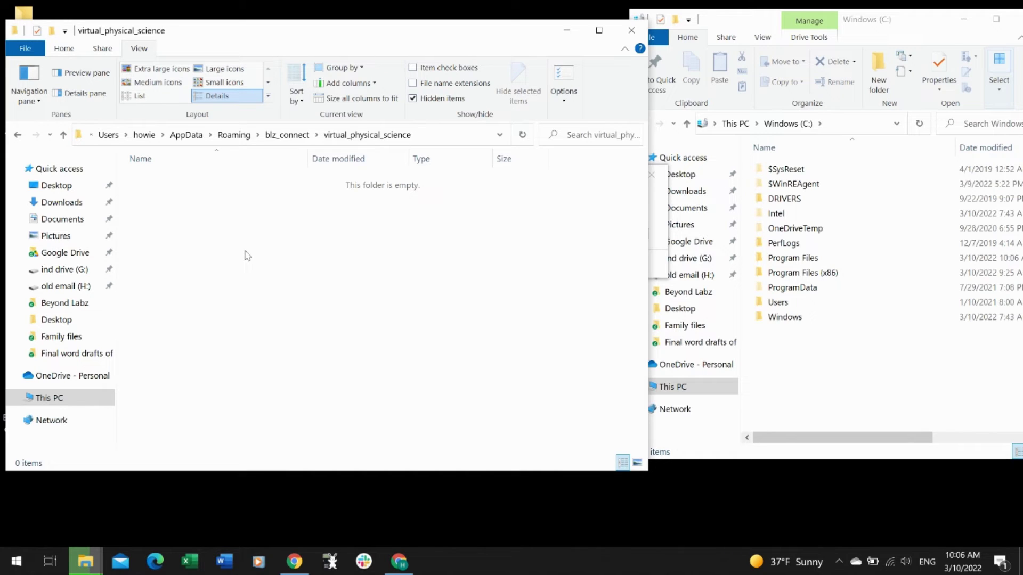
click(290, 139)
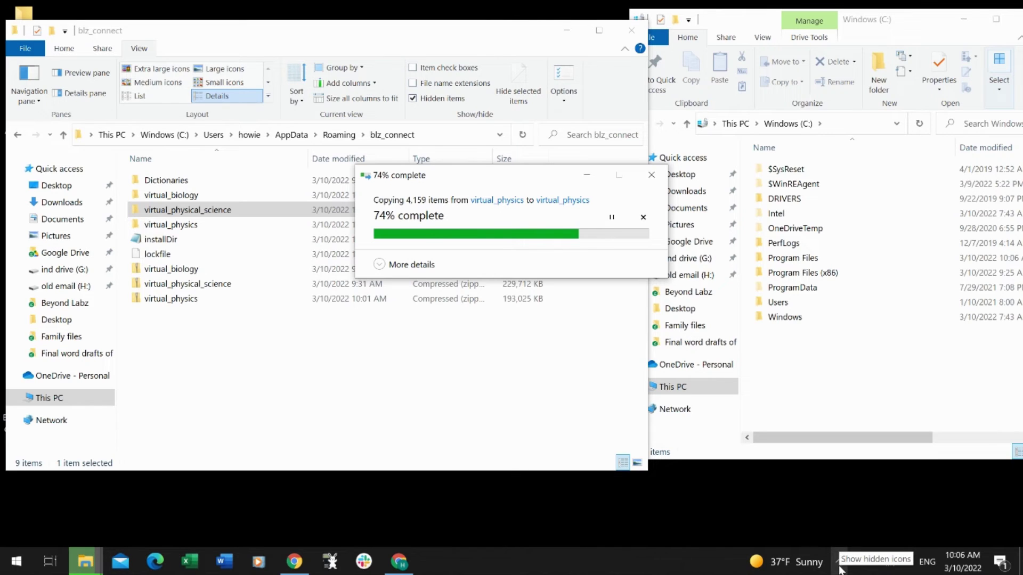
click(839, 564)
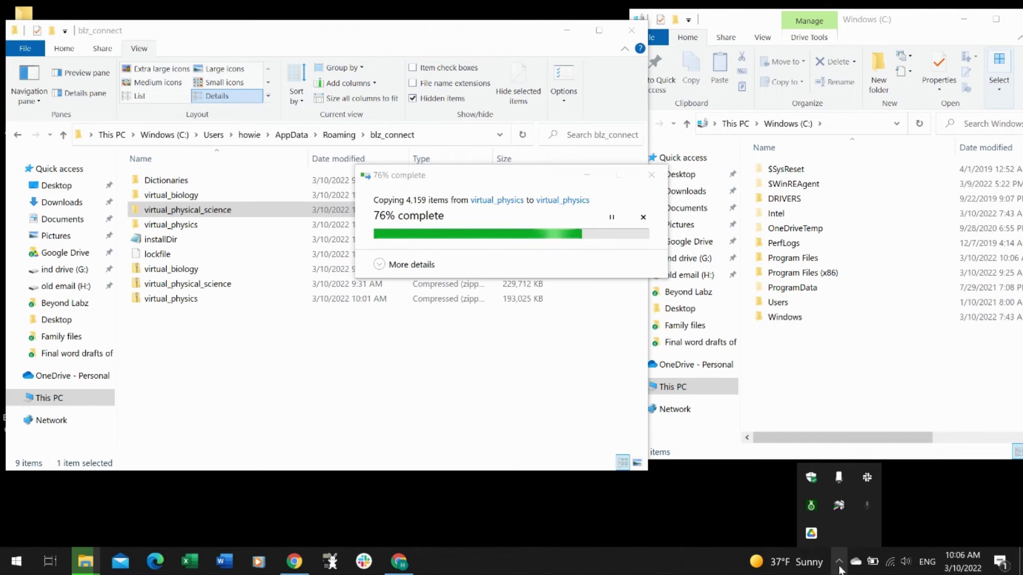
Bring up the Beyond Labz connector's tray menu to quit it
right_click(811, 509)
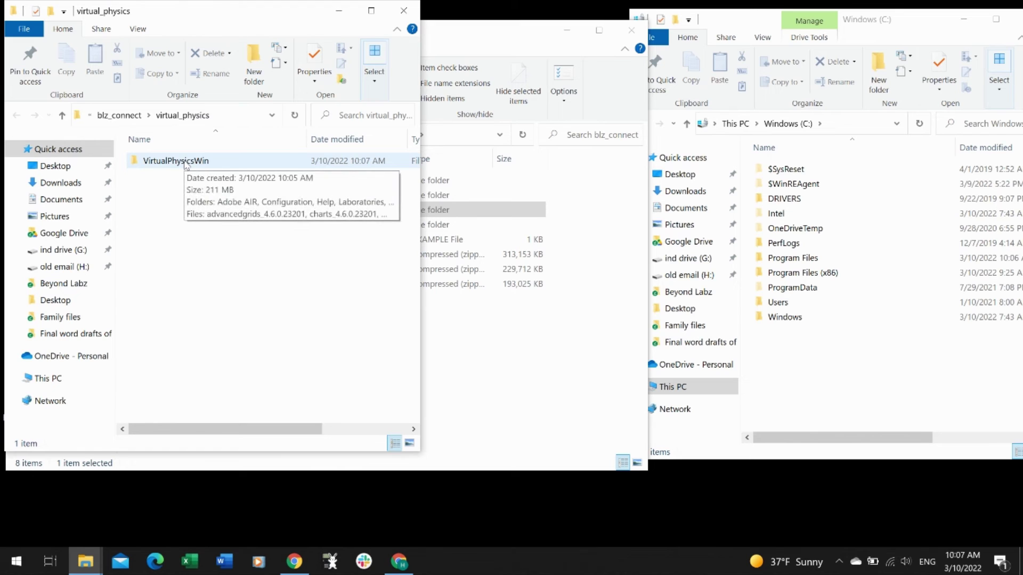
Move VirtualPhysicsWin into C:\Program Files with admin approval, then return to the Beyond Labz browser
drag(185, 163, 789, 260)
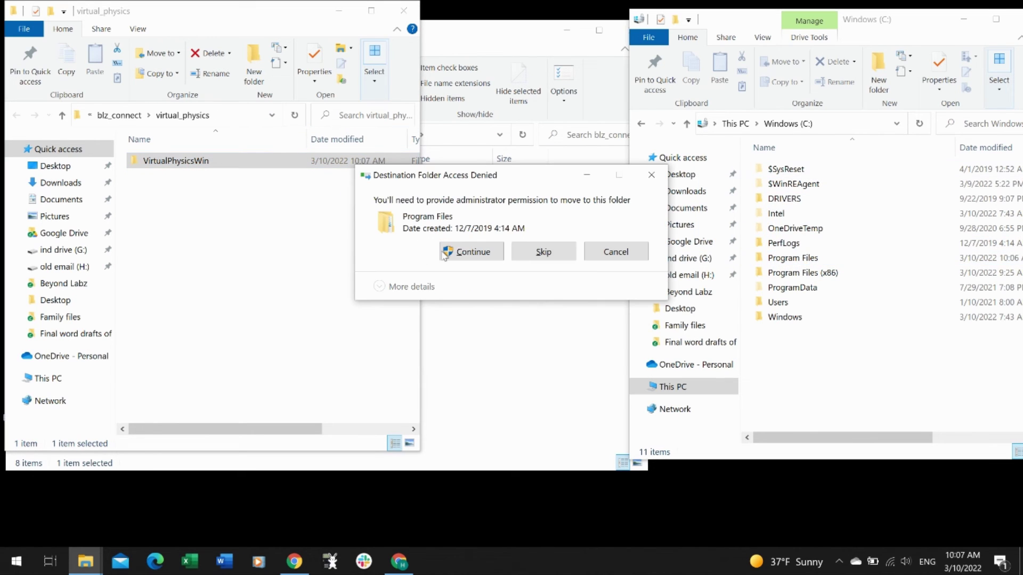
click(462, 253)
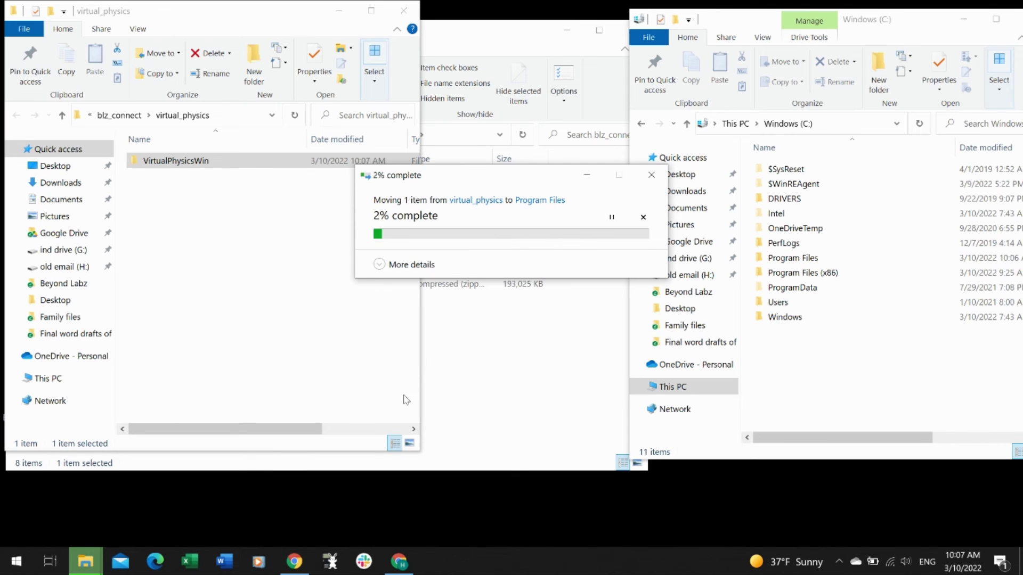
click(400, 563)
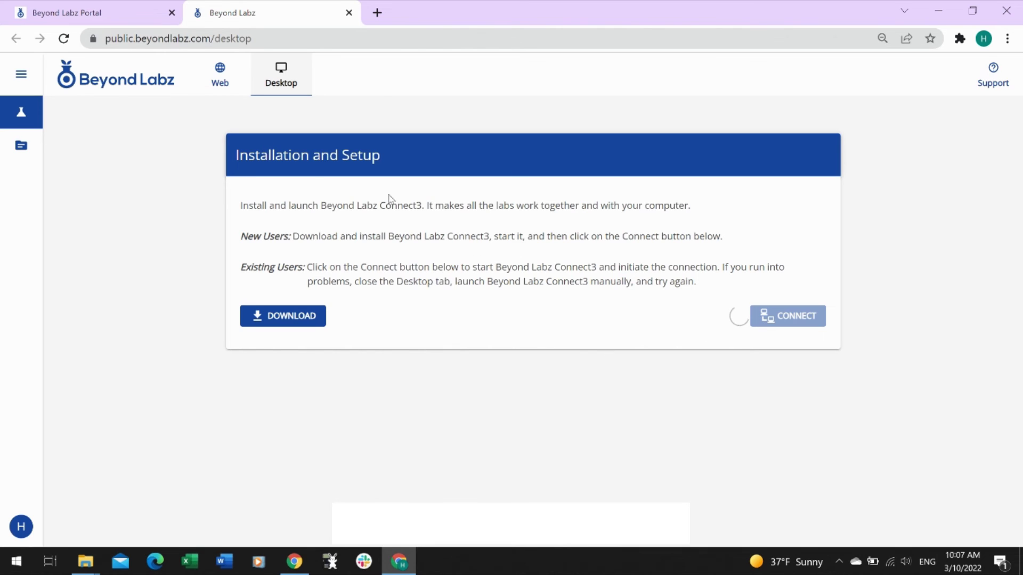
Reload the Beyond Labz desktop page in Chrome
click(64, 39)
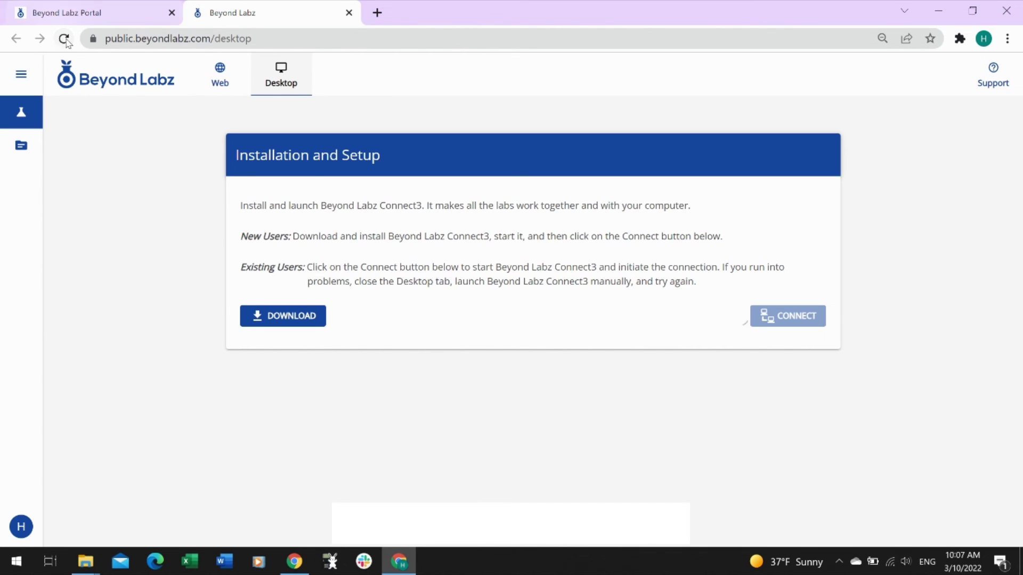